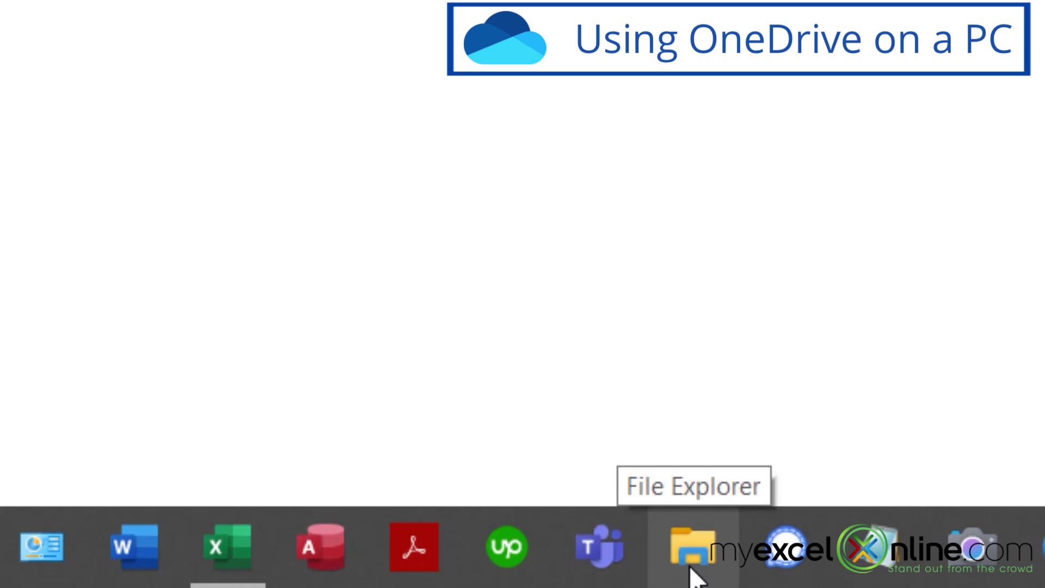
Find File Explorer through Windows search and list the OneDrive folder's synced contents.
click(109, 575)
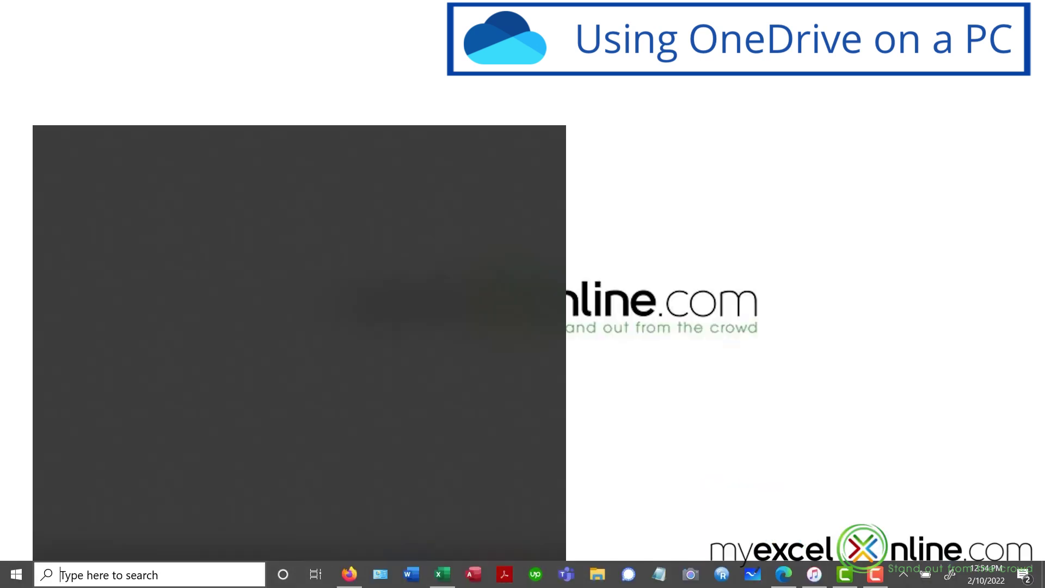
text(f)
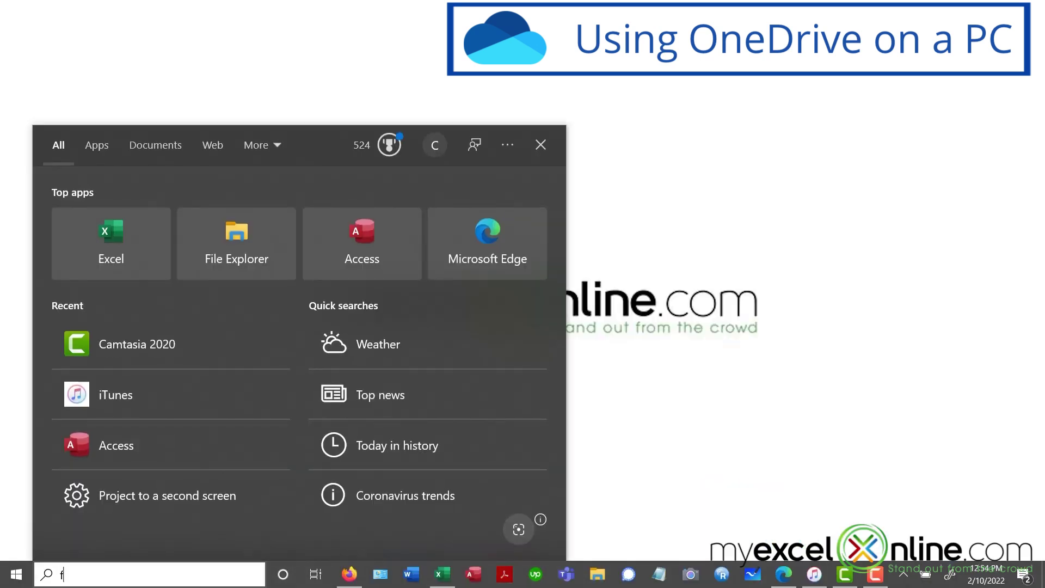
text(ile exp)
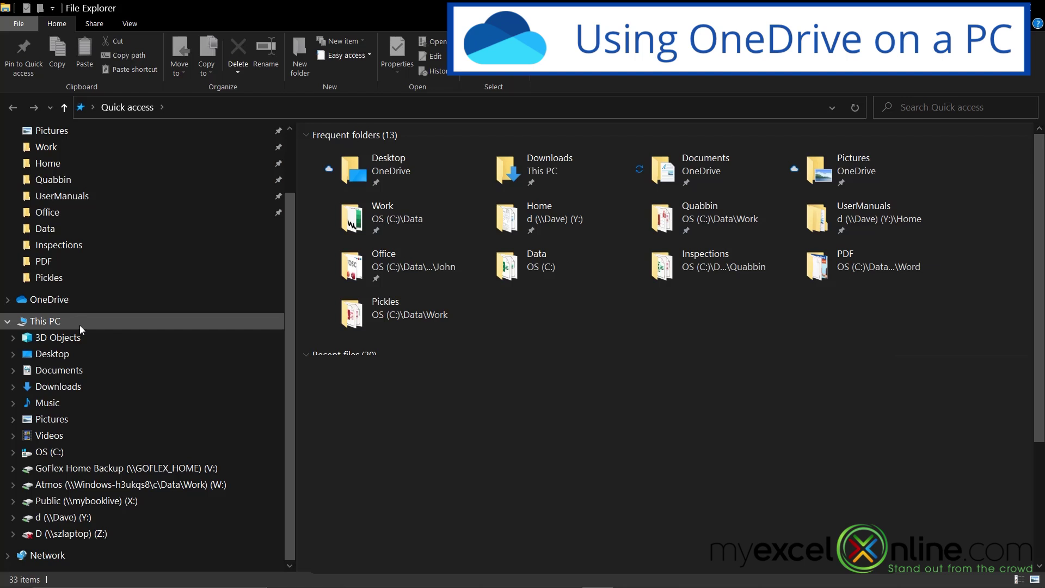
click(55, 300)
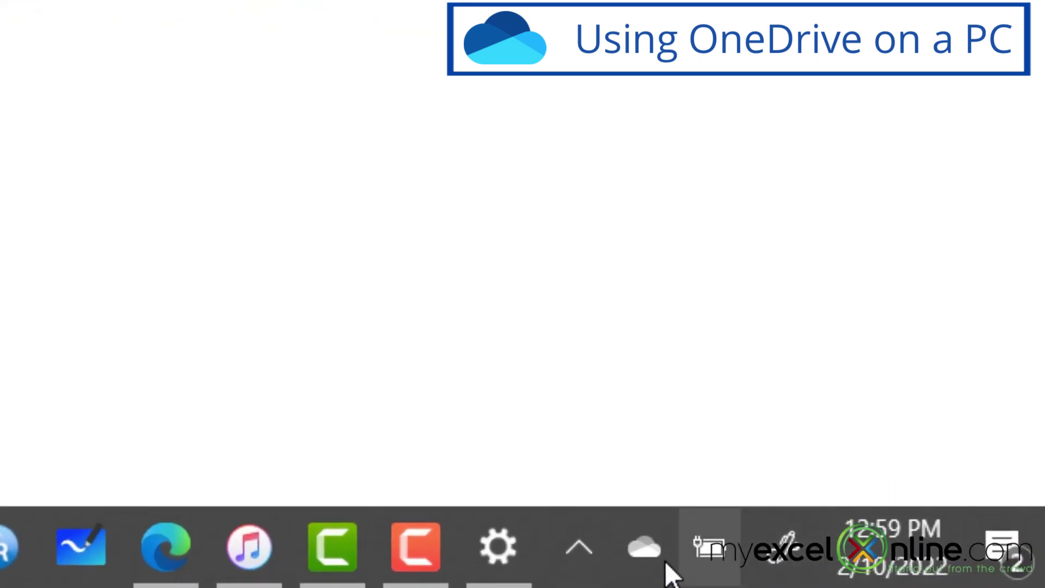
Open Taskbar settings from search and scroll to the notification area options for OneDrive.
mouse_move(654, 554)
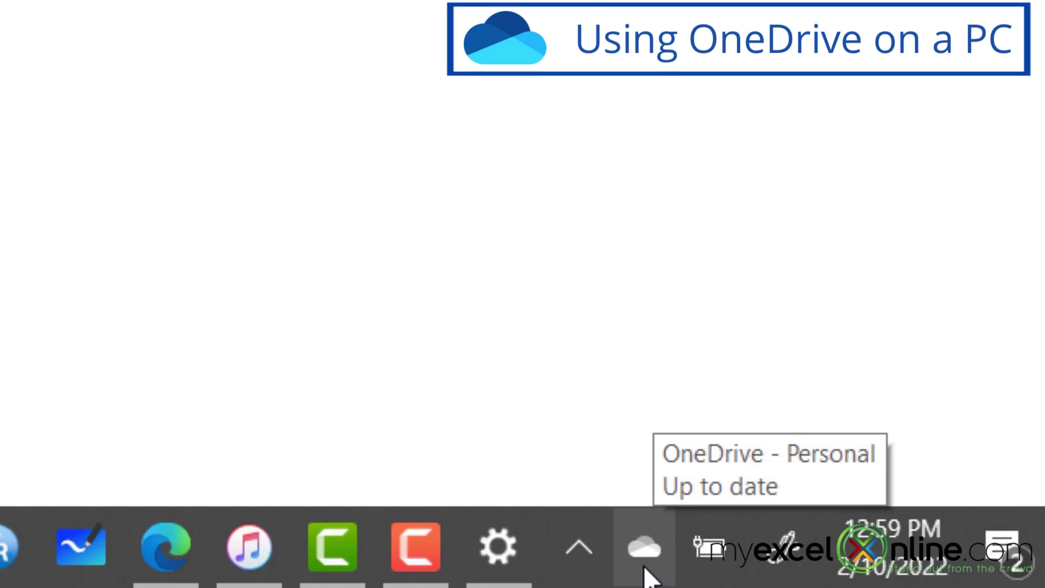
click(97, 574)
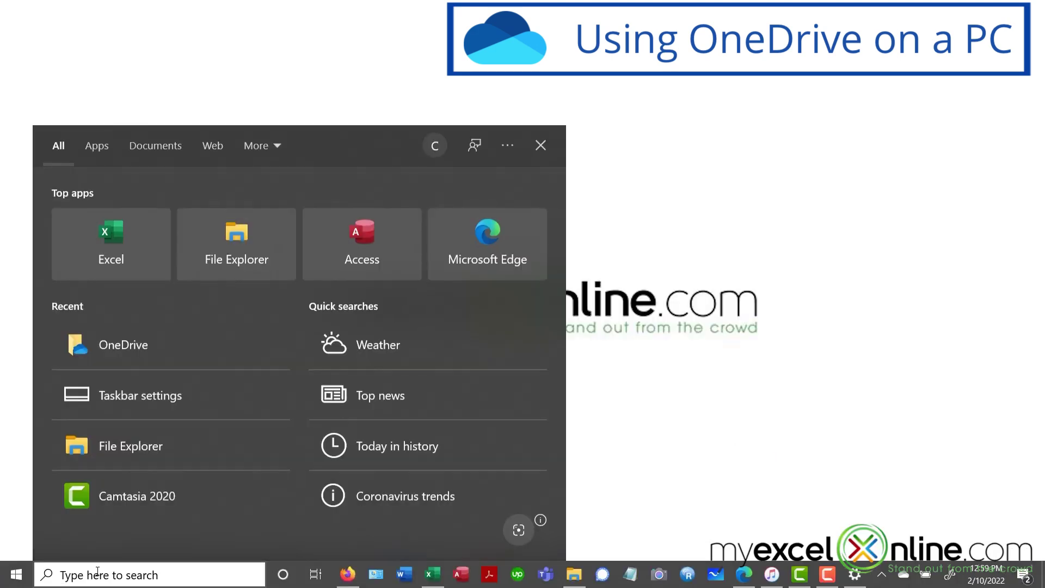
text(taskbar)
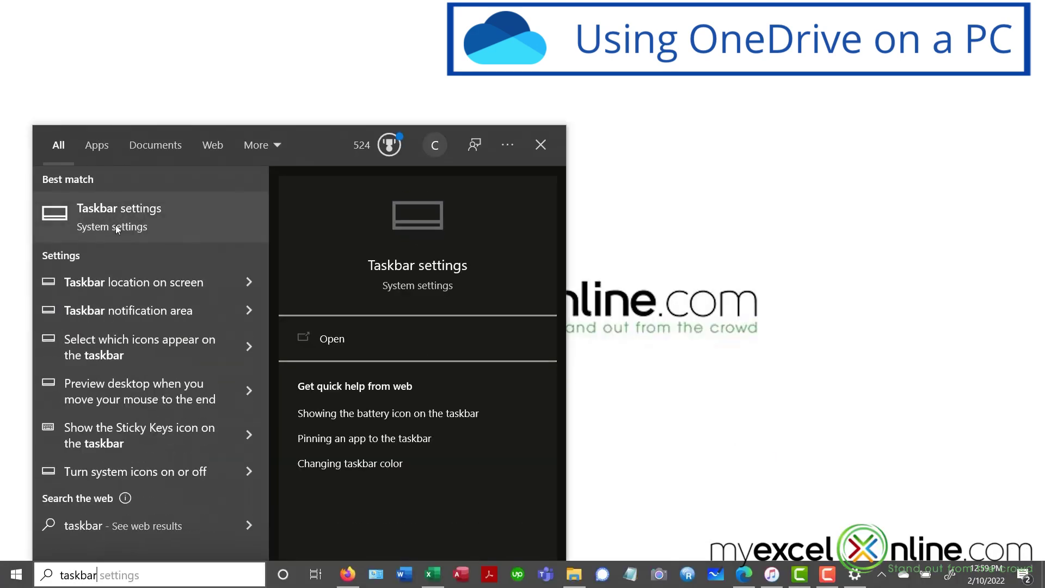
click(116, 228)
scroll(485, 429, down, 4)
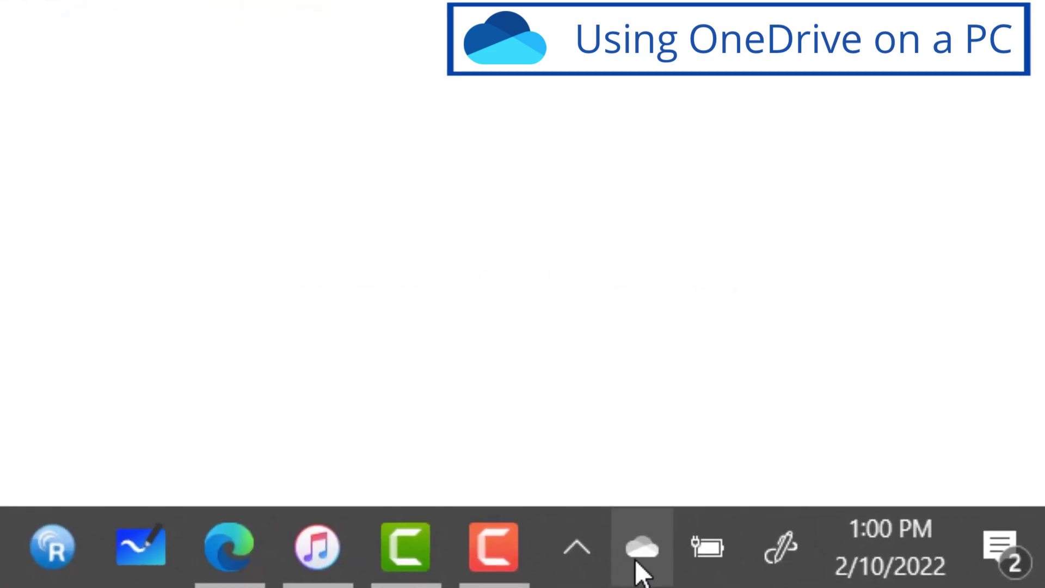
Show the OneDrive activity panel reporting up to date, with Rec 02-10-22.trec uploaded.
click(905, 569)
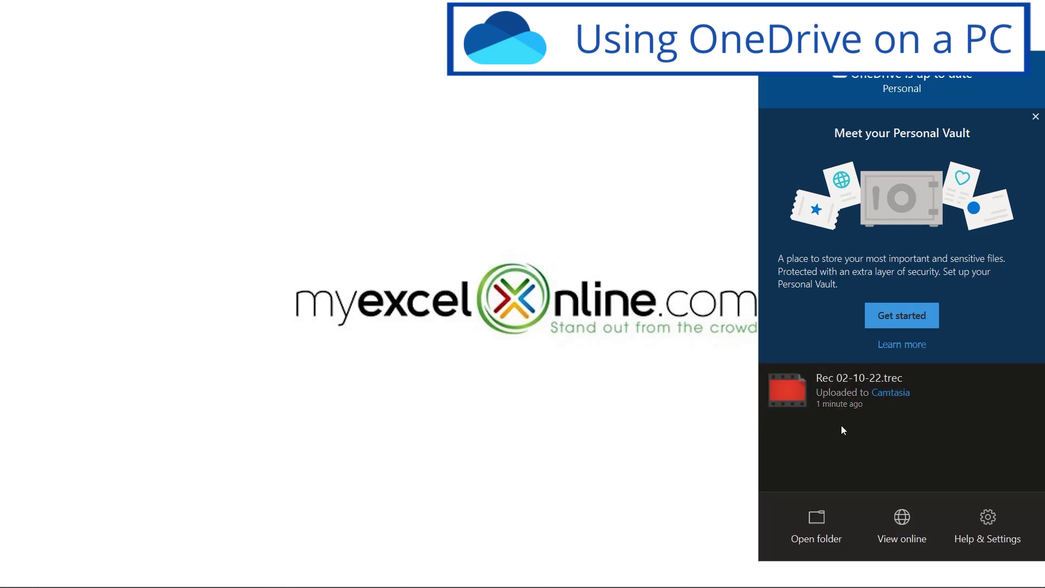
click(811, 530)
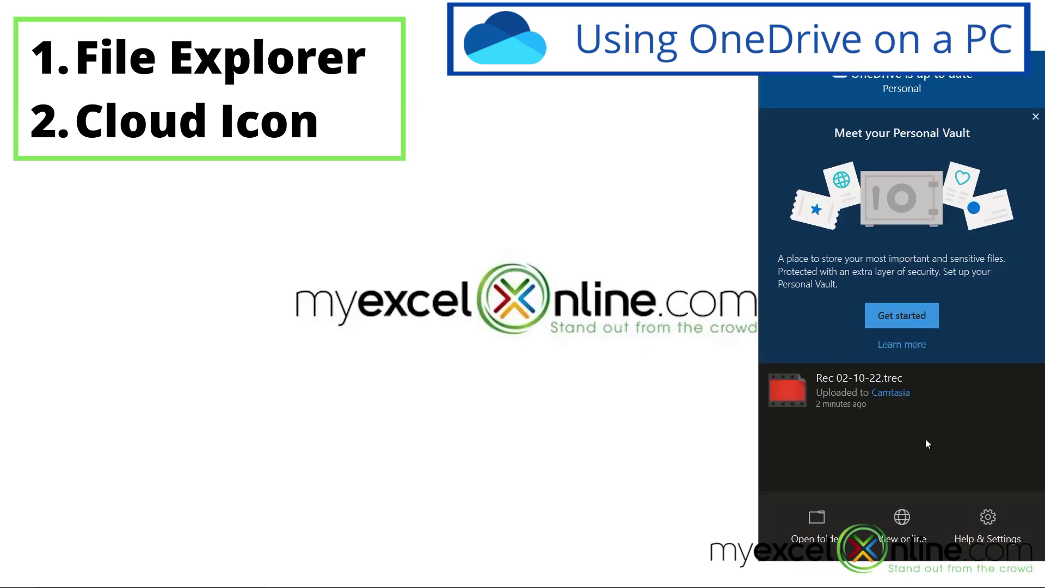
Open the OneDrive Documents folder, check which files are online-only, and select ExportParticipants.txt.
click(818, 530)
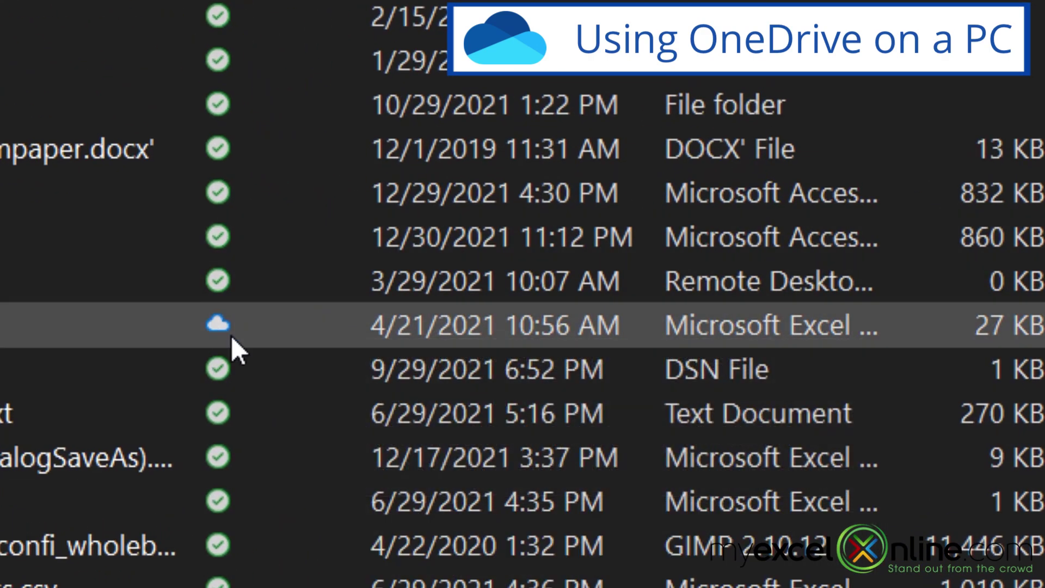
mouse_move(231, 336)
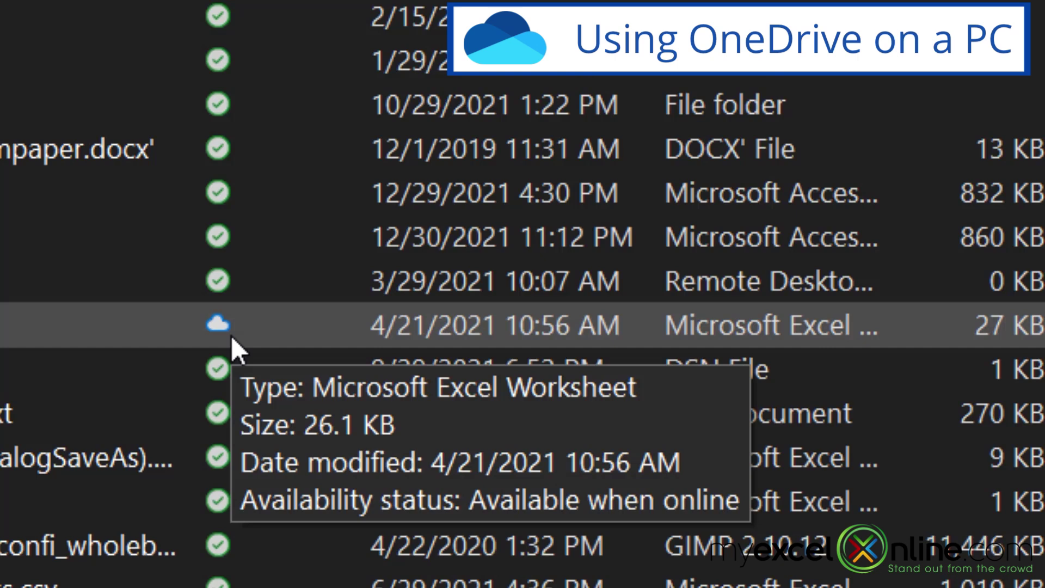
scroll(256, 499, up, 1)
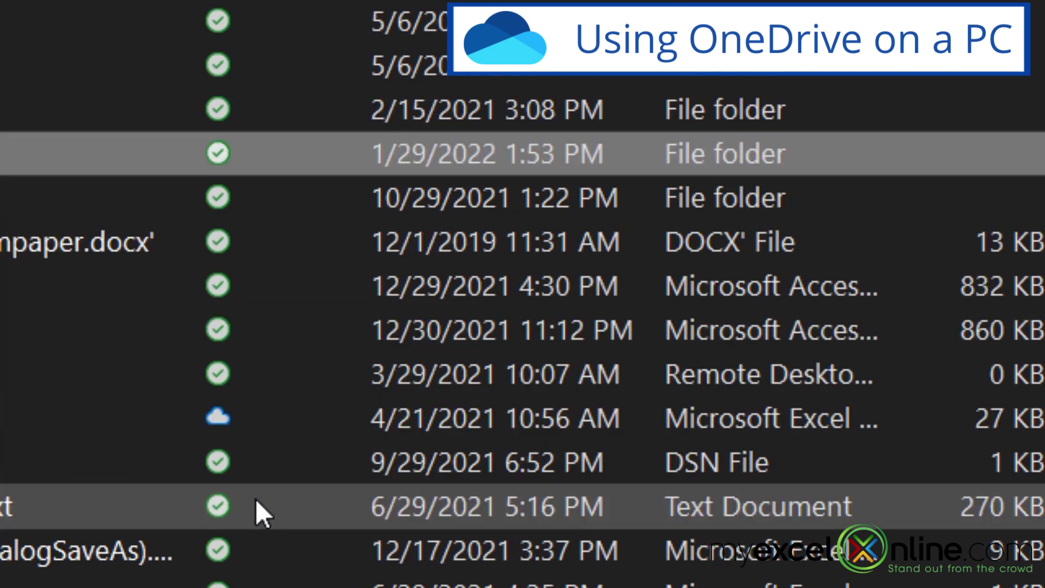
click(233, 509)
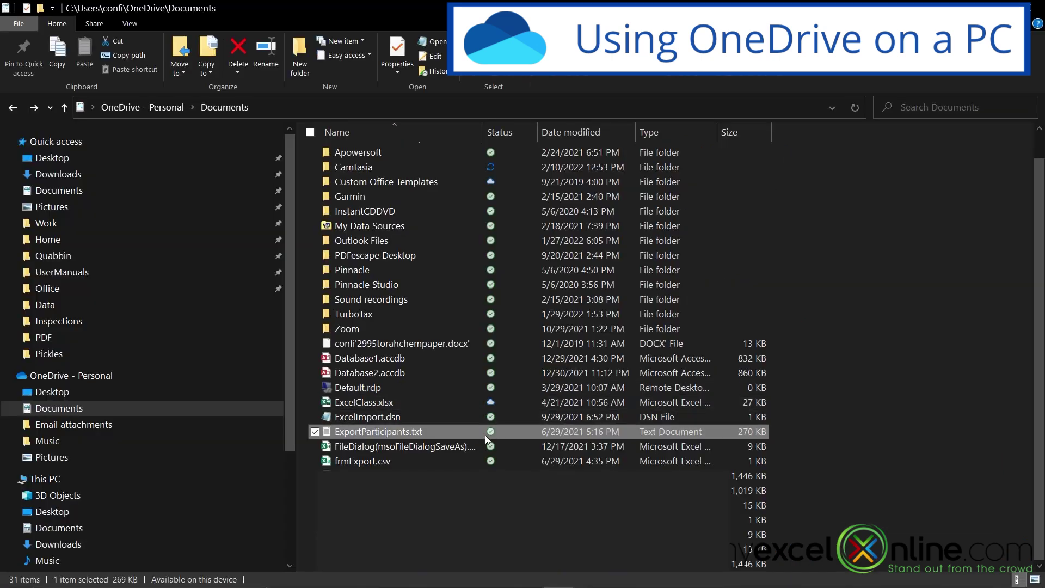
Open the OneDrive Share dialog for ExportParticipants.txt with an anyone-can-edit link.
right_click(198, 515)
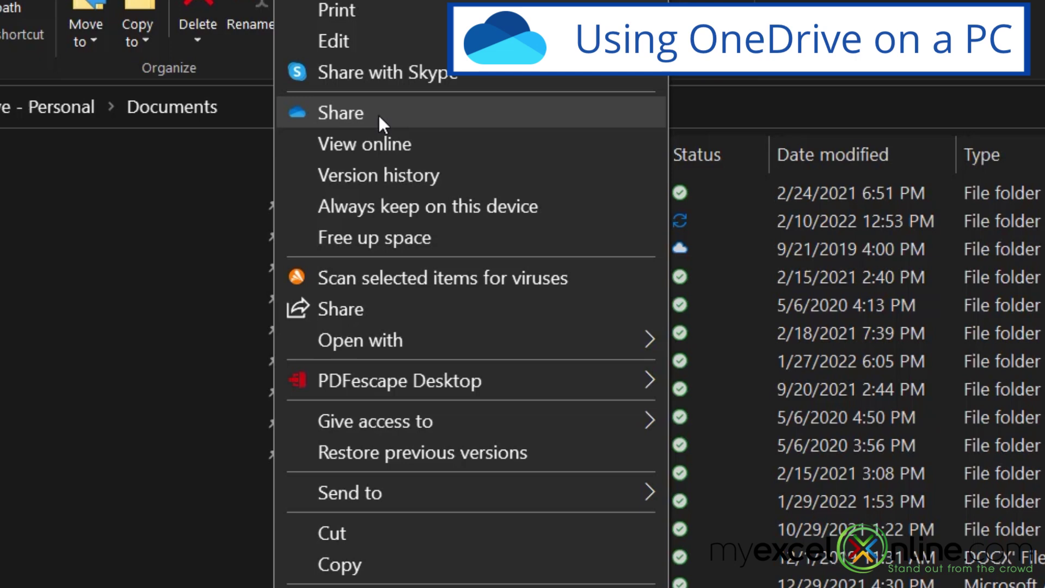
click(378, 115)
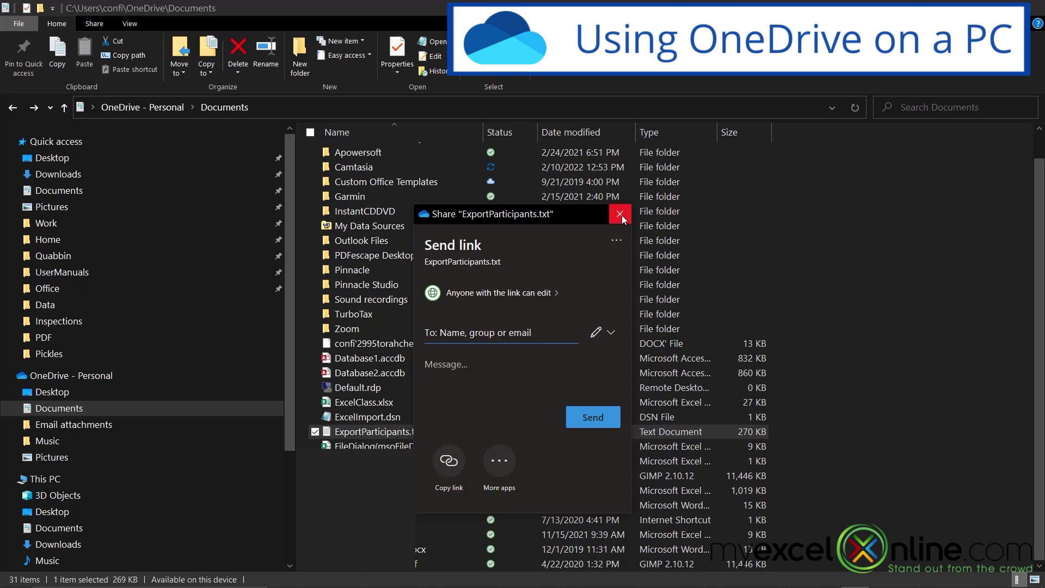
View ExcelClass.xlsx's version history, showing a single 4/21/2021 version.
right_click(381, 403)
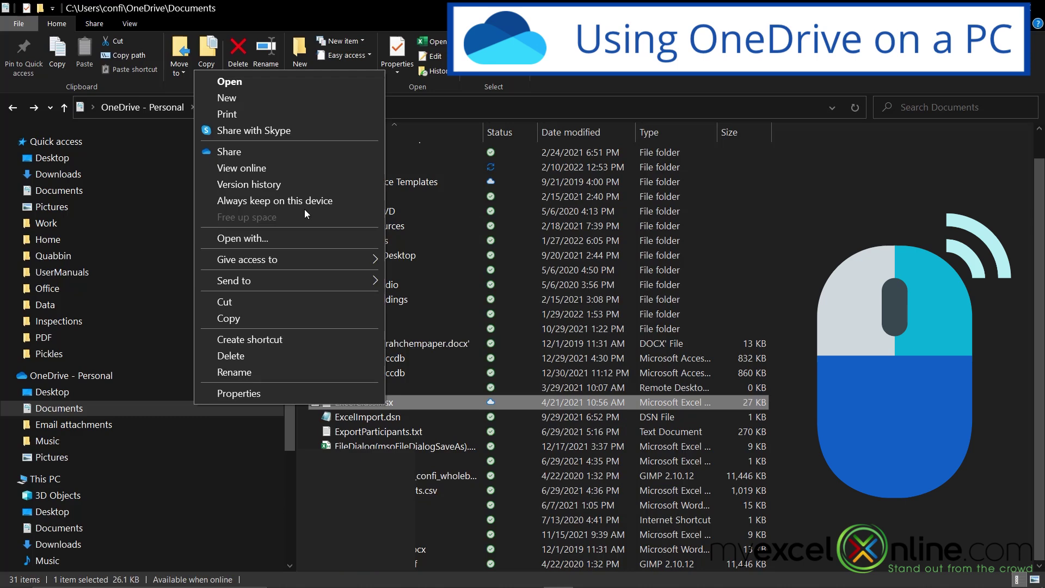
click(281, 187)
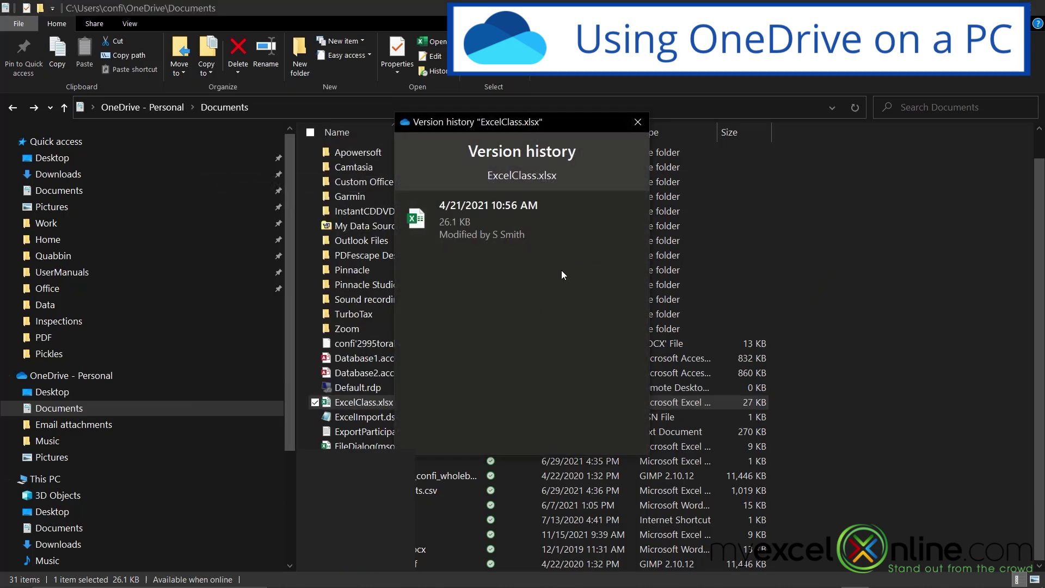
mouse_move(563, 226)
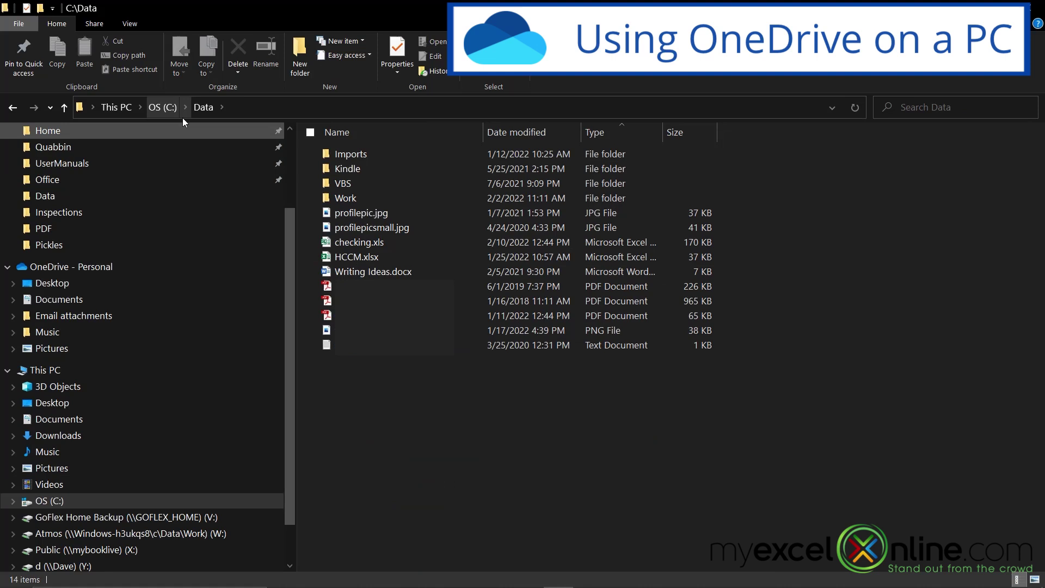
Select profilepic.jpg in C:\Data and bring up its Move to OneDrive option.
click(369, 212)
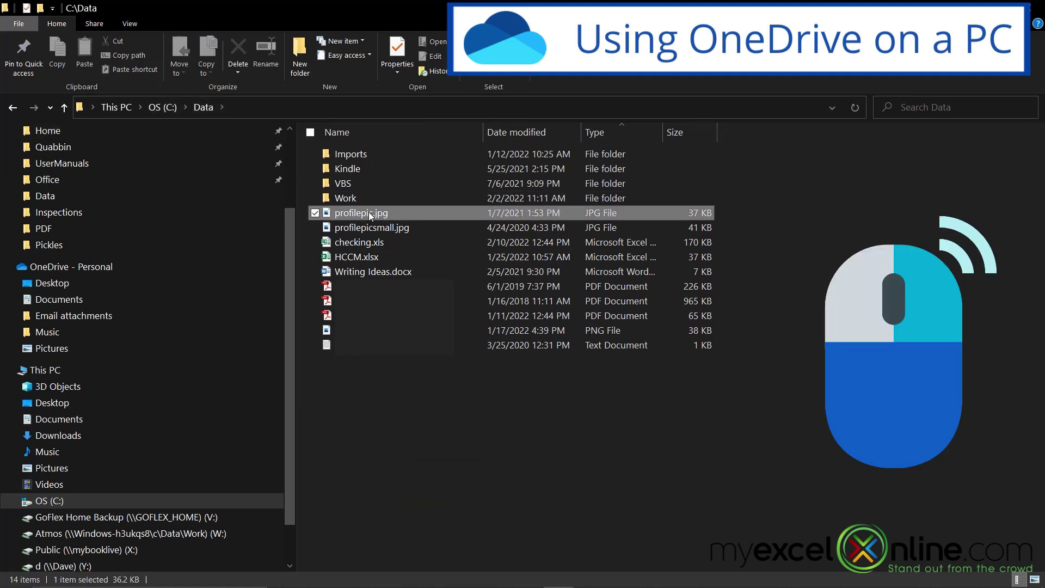
right_click(369, 212)
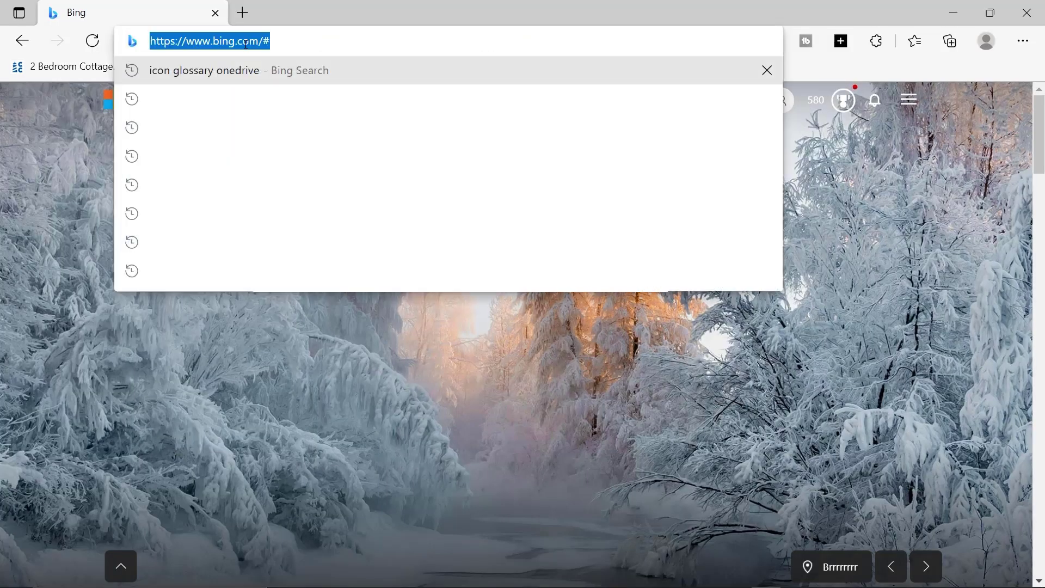
Load onedrive.live.com in Edge to reach the My files page.
text(onedrive.live.)
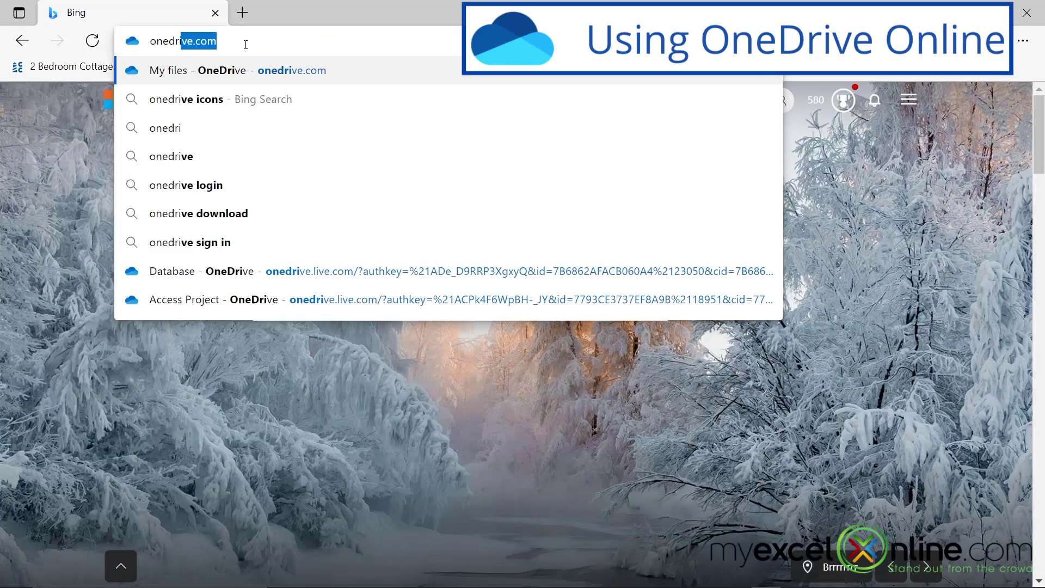
text(com)
key(Return)
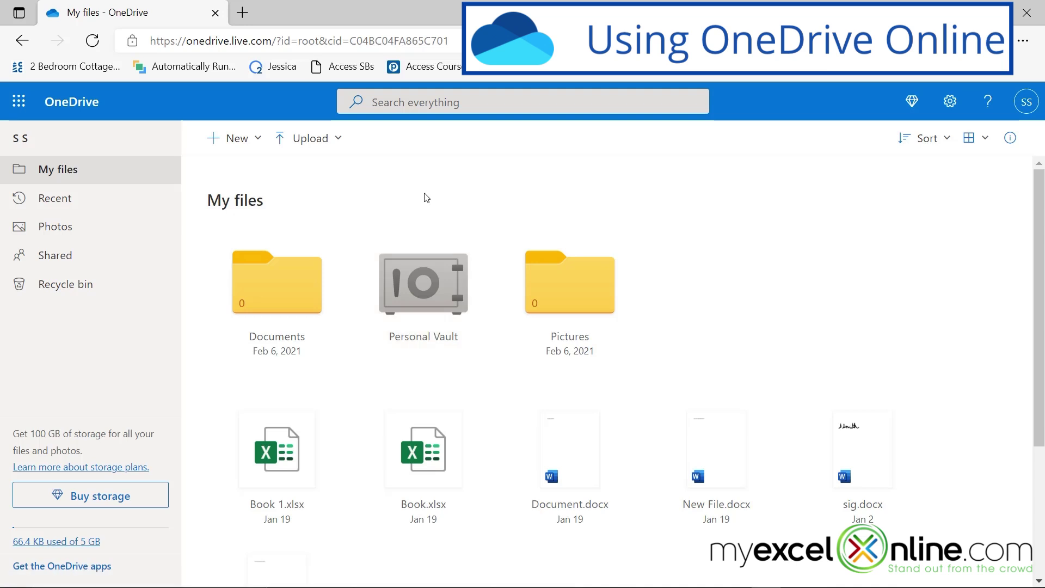
Upload shipping.txt from C:\Data into My files and preview its contents.
click(338, 140)
click(295, 172)
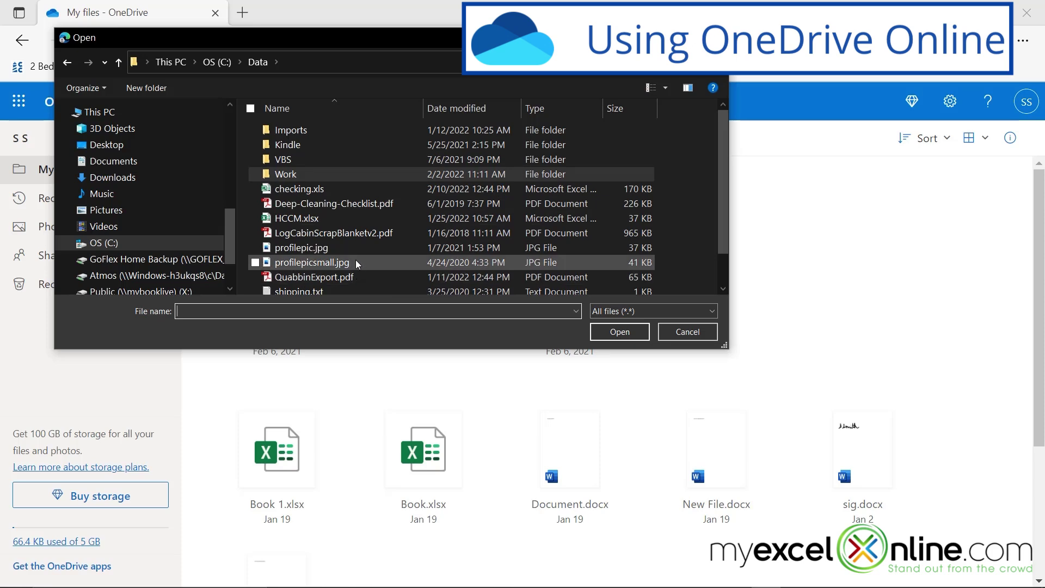
scroll(289, 262, down, 1)
click(288, 259)
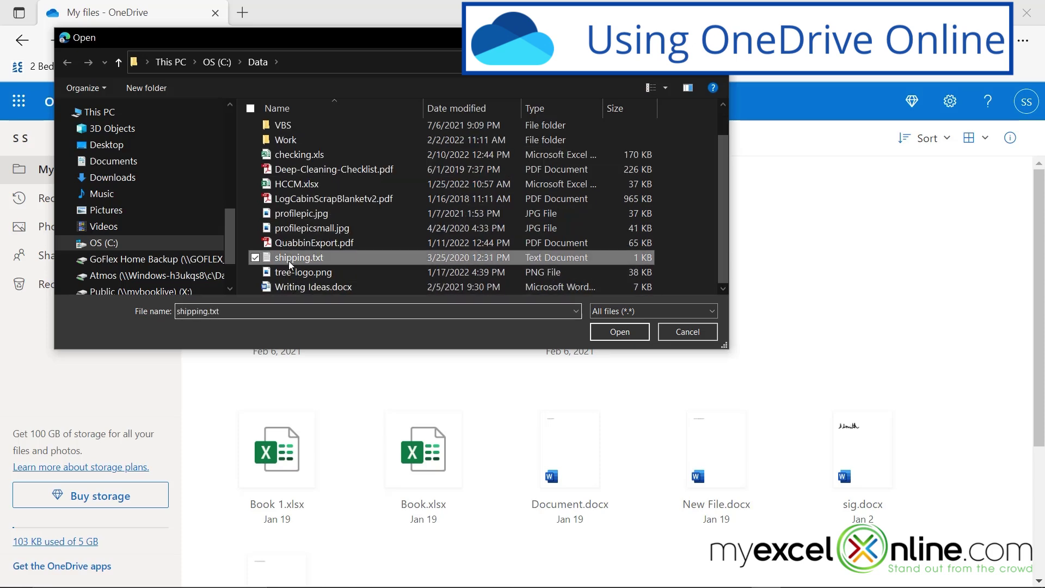
click(618, 333)
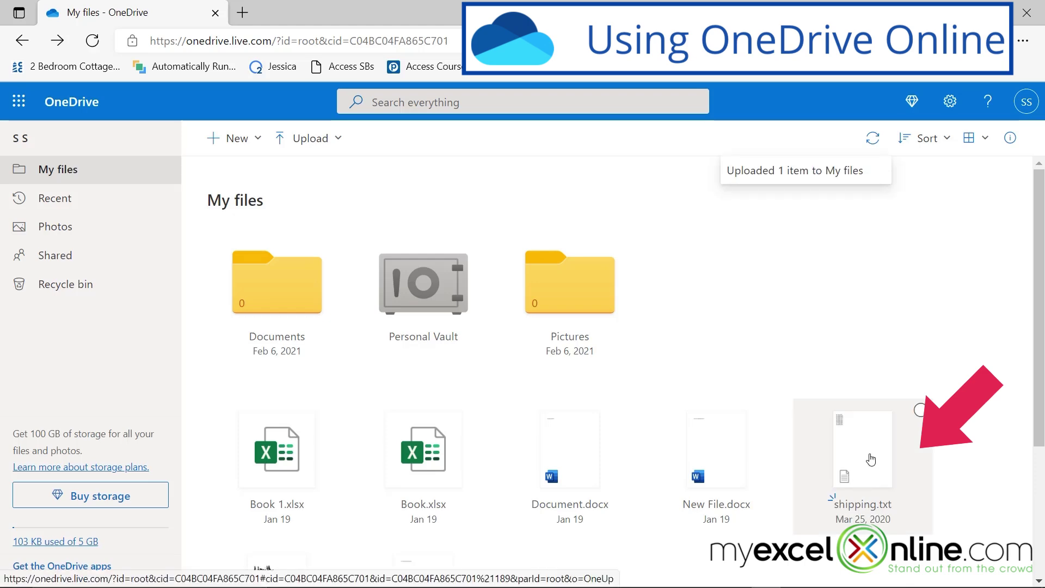
click(872, 460)
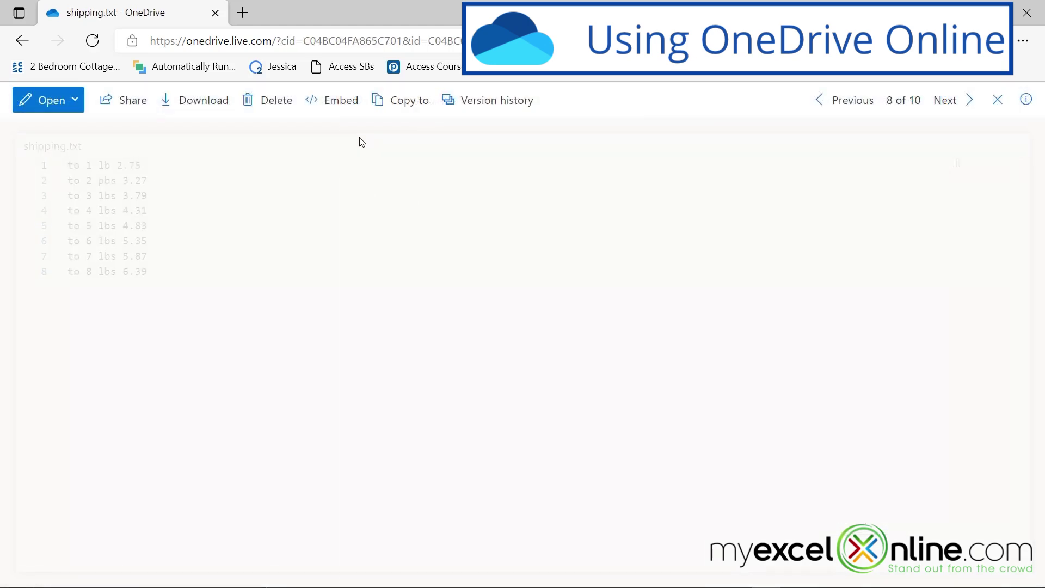
key(Escape)
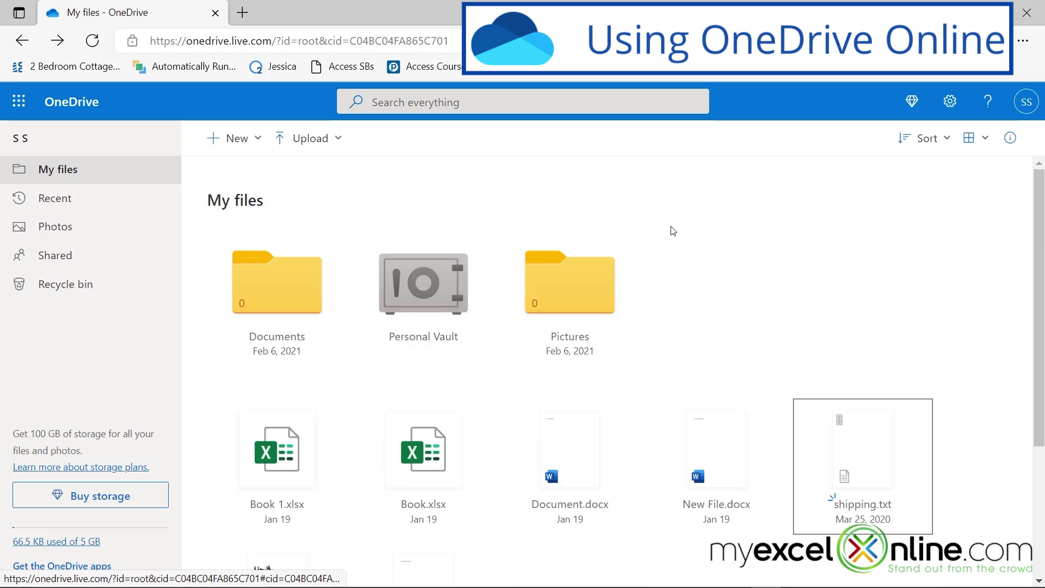
click(921, 410)
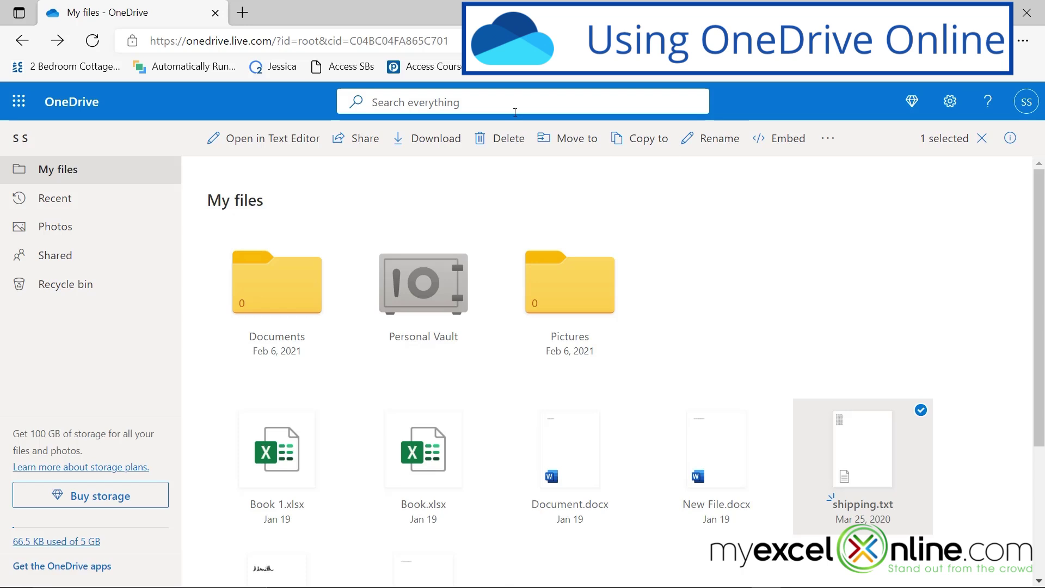
click(508, 139)
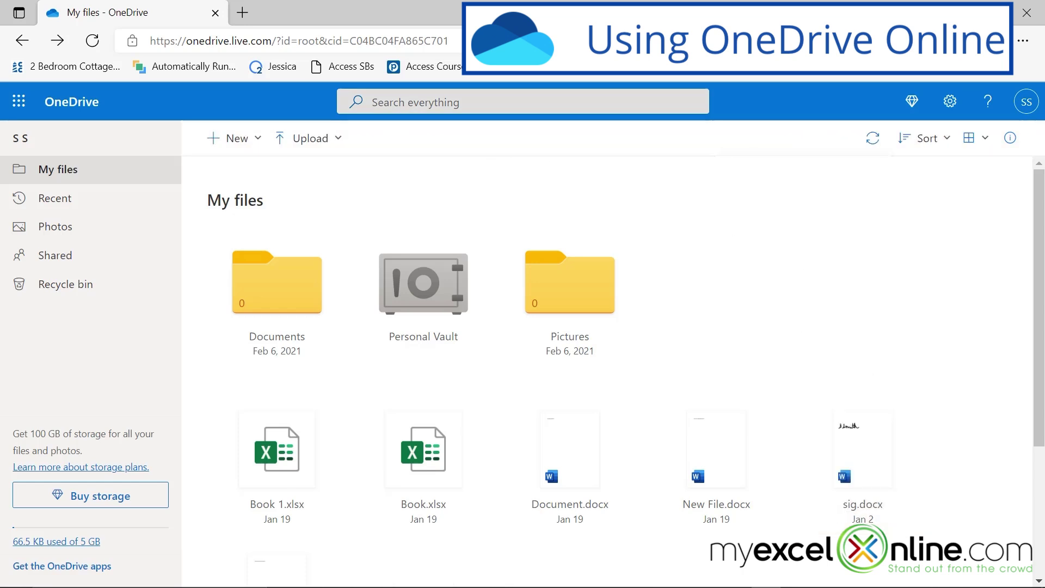
key(ctrl+z)
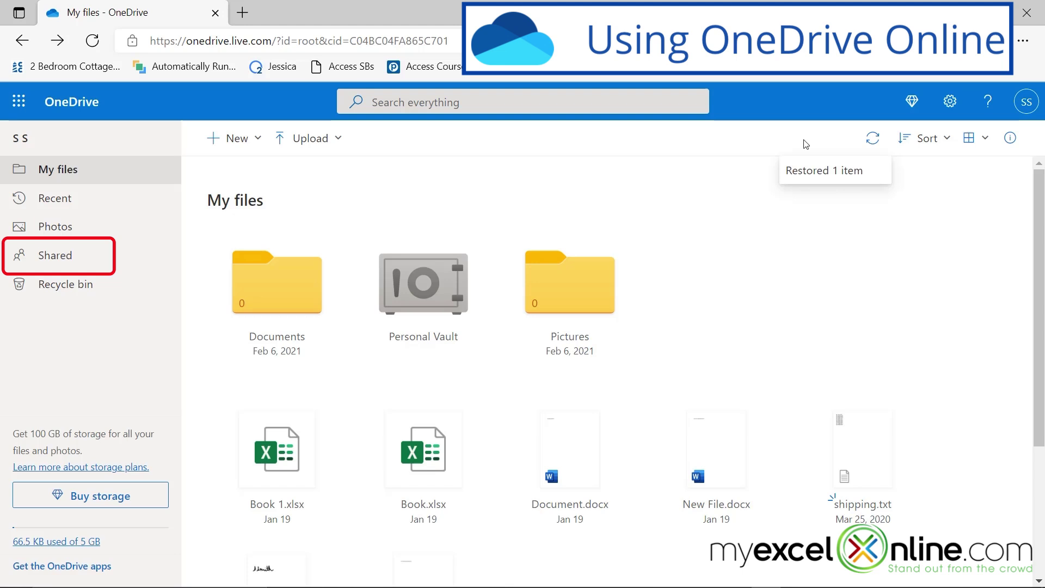
Browse Shared items and the Recycle bin (shipping.txt, profilepic.jpg), then return to My files.
click(53, 264)
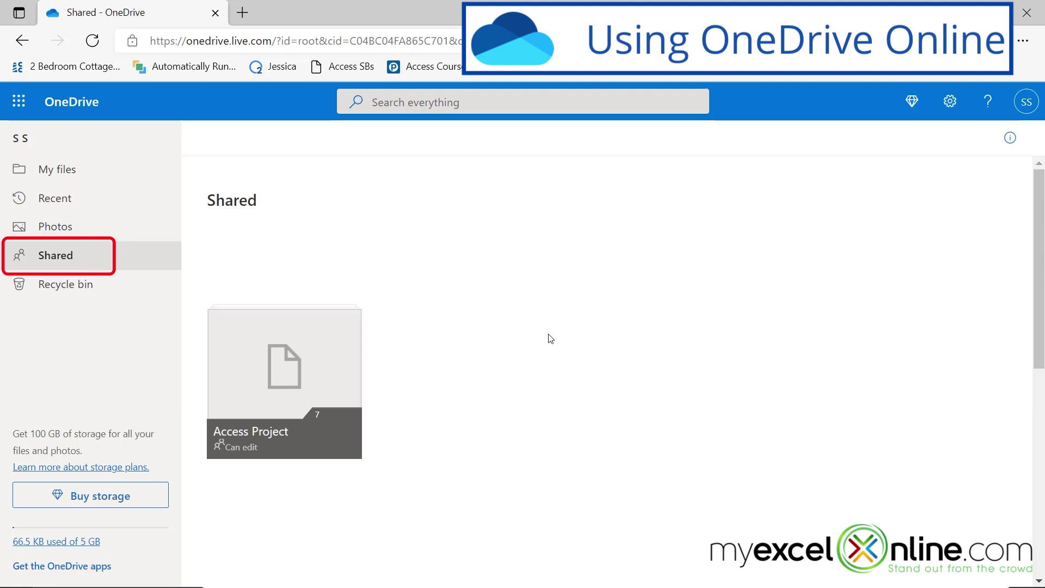
click(75, 289)
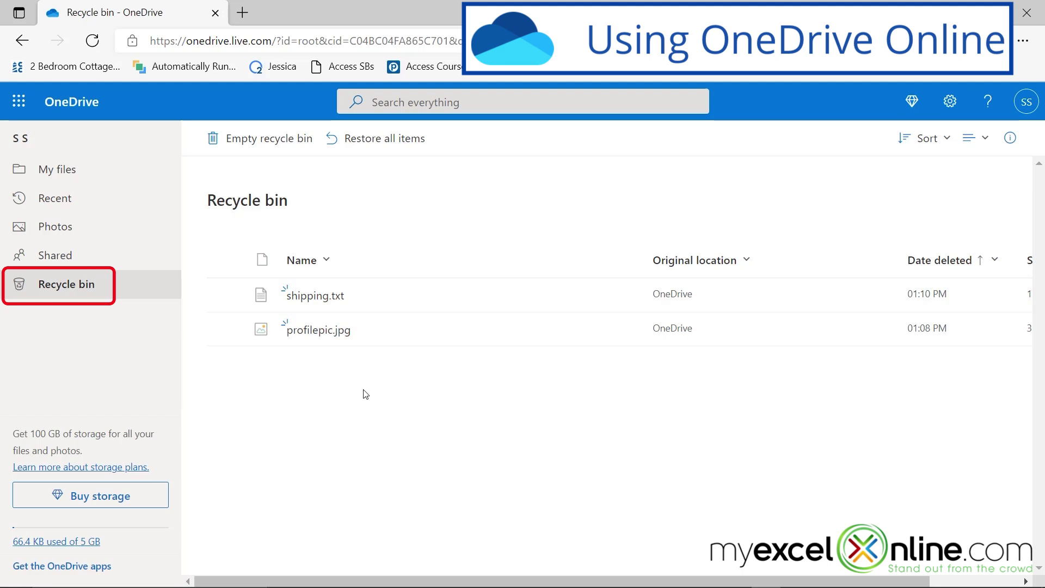
click(59, 174)
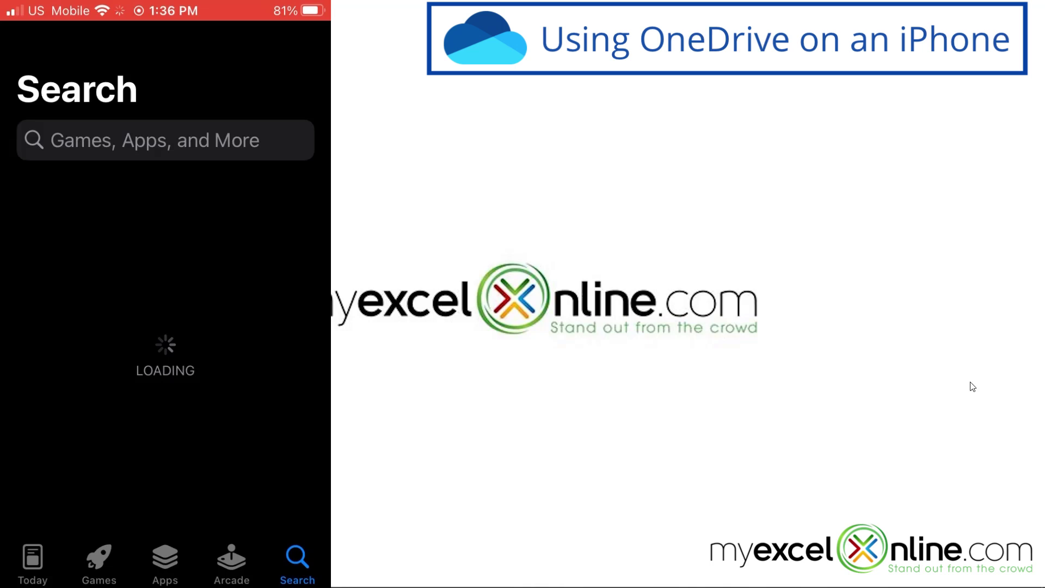
Search the App Store for 'onedrive' and open the Microsoft OneDrive app.
click(165, 139)
text(one)
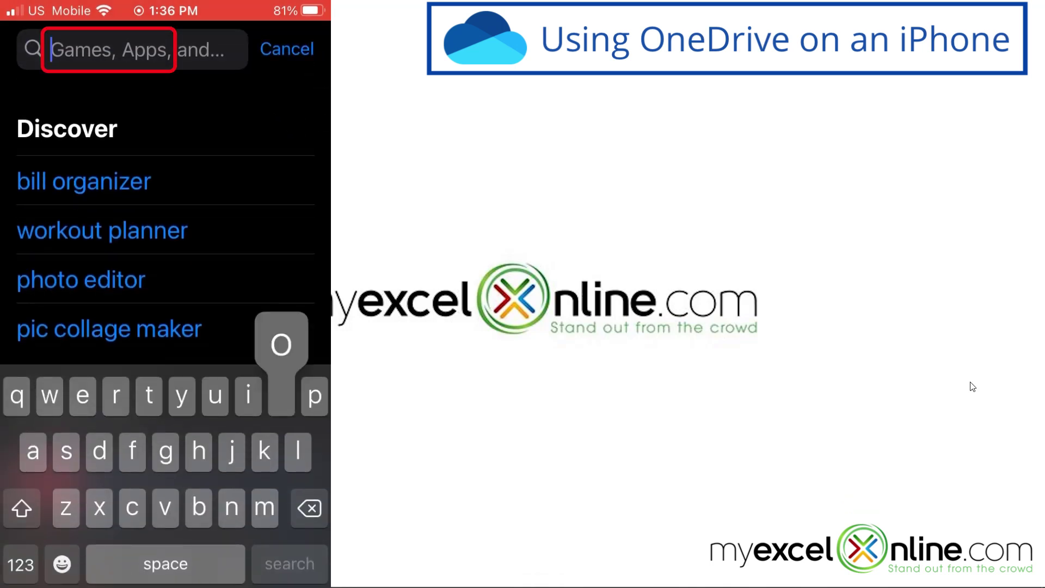
text(drive)
click(81, 111)
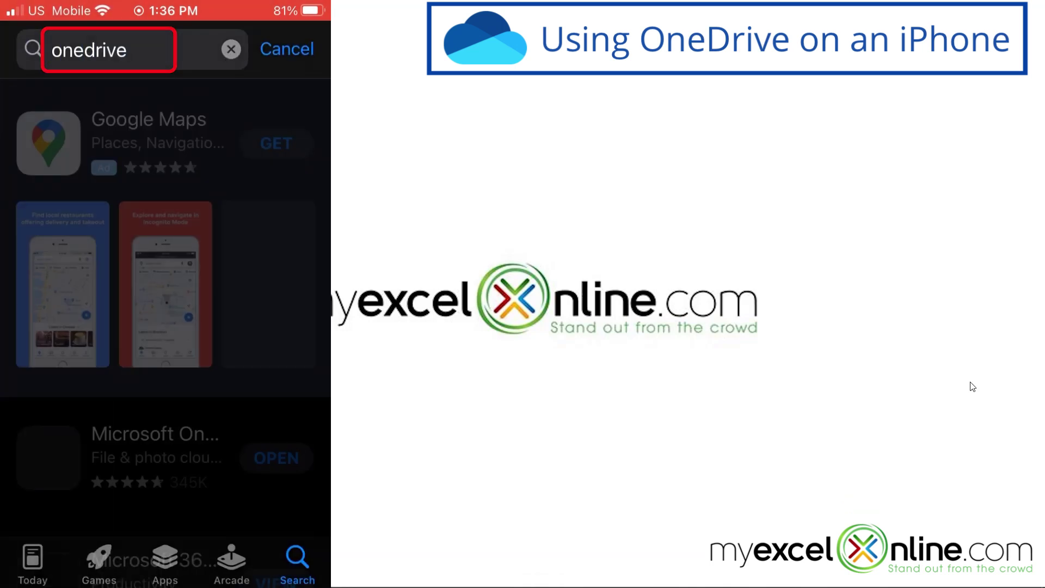
scroll(166, 327, down, 3)
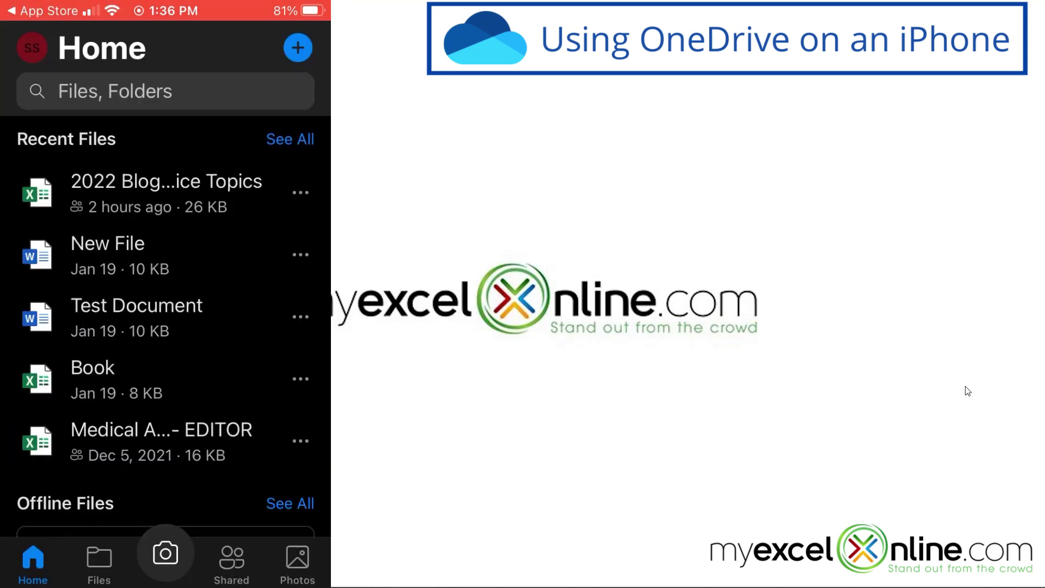
Append 'on 2/10/22' to the end of New File's sentence in edit mode.
key(alt+Tab)
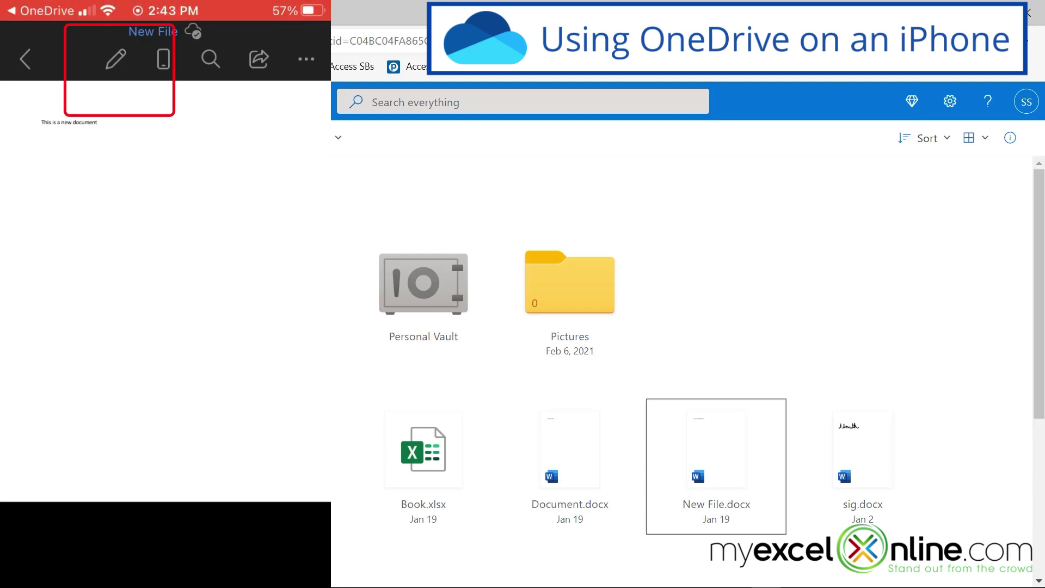
click(115, 59)
text(on )
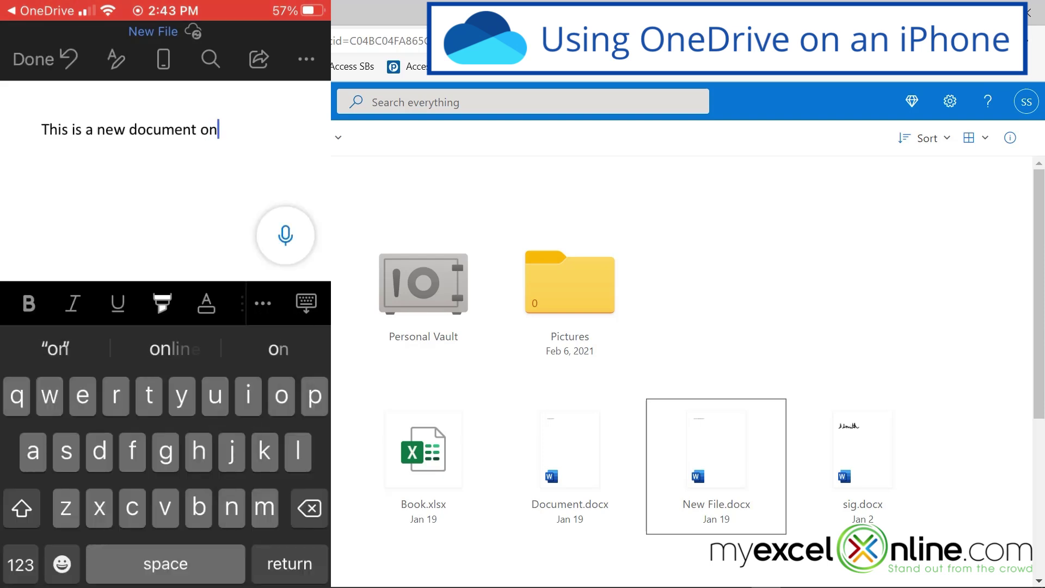
text(2)
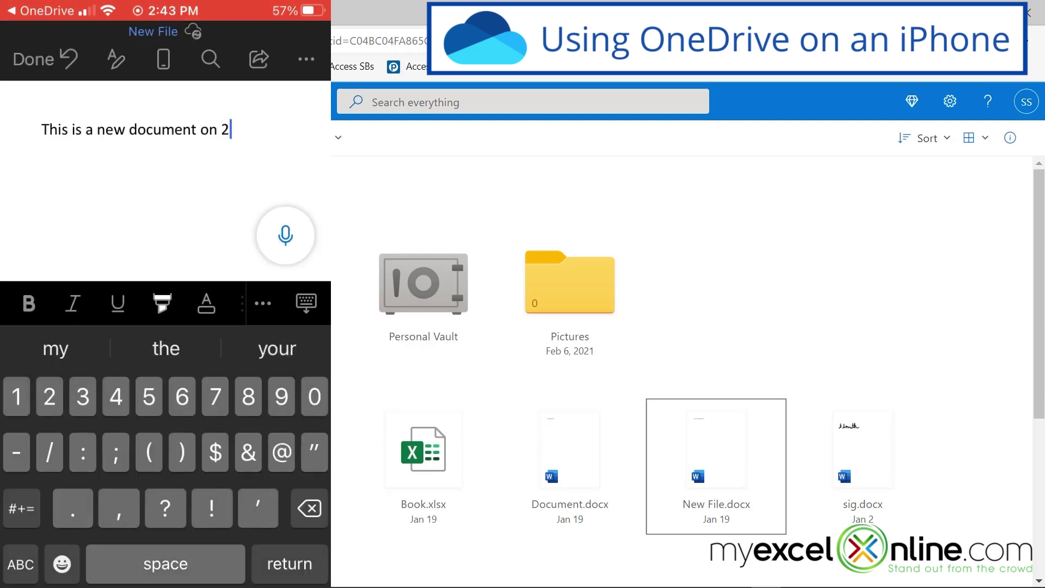
text(/10/22)
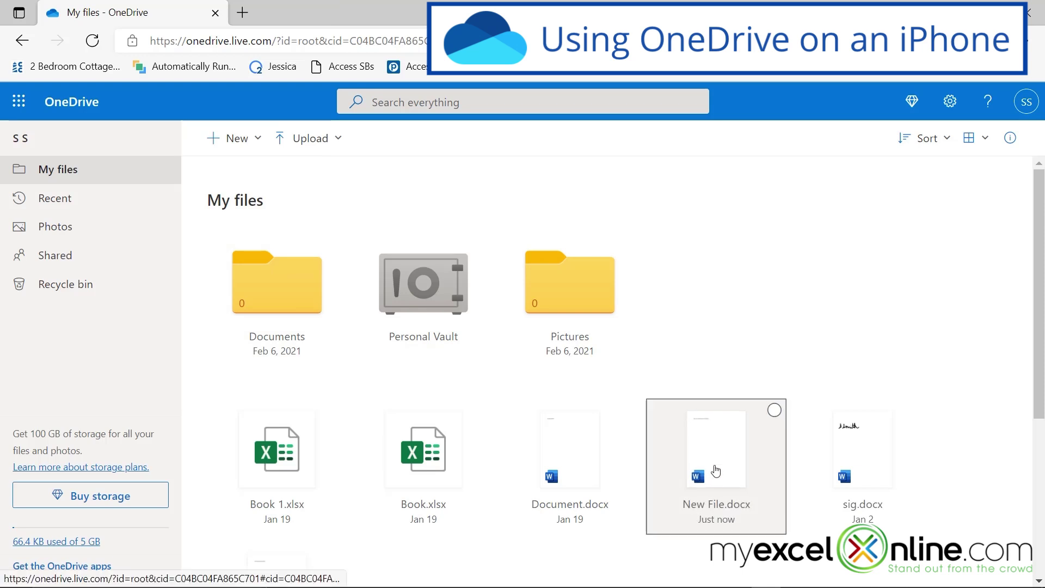
Open New File.docx in Word for the web and place the cursor after '2/10/22'.
click(716, 471)
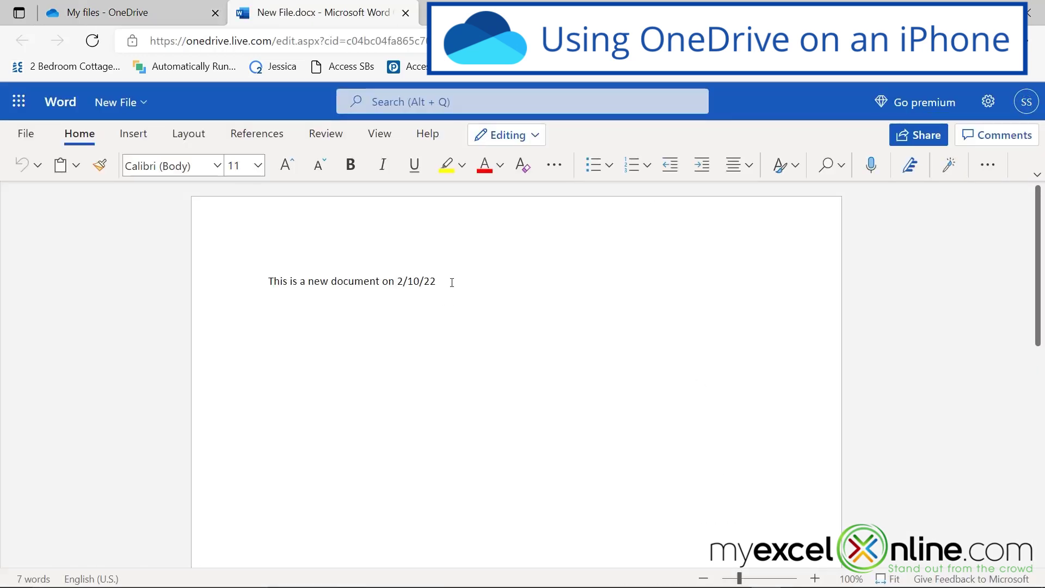
click(452, 282)
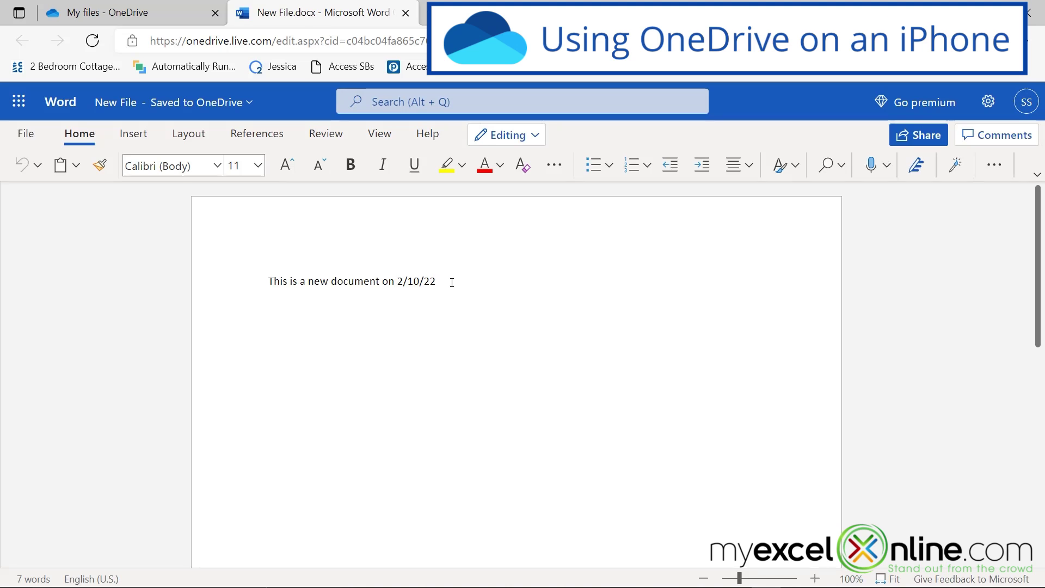